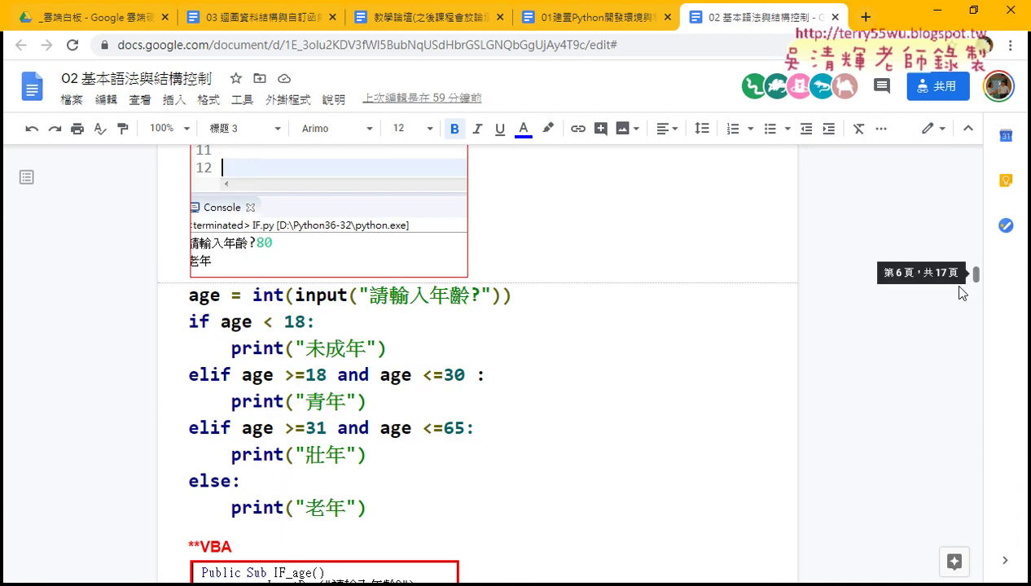
# Step: Scroll down to the IF_age VBA sub, select all of it, and switch to the Excel workbook 年齡
pyautogui.scroll(-2, 652, 407)
pyautogui.scroll(-3, 651, 407)
pyautogui.scroll(-2, 506, 421)
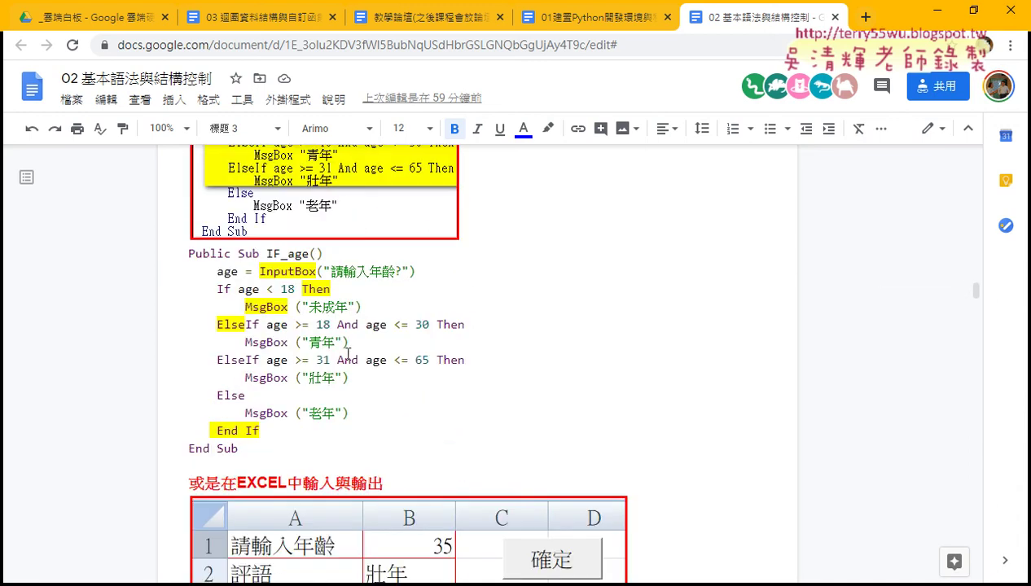
pyautogui.scroll(-1, 390, 364)
pyautogui.moveTo(249, 367); pyautogui.dragTo(188, 173)
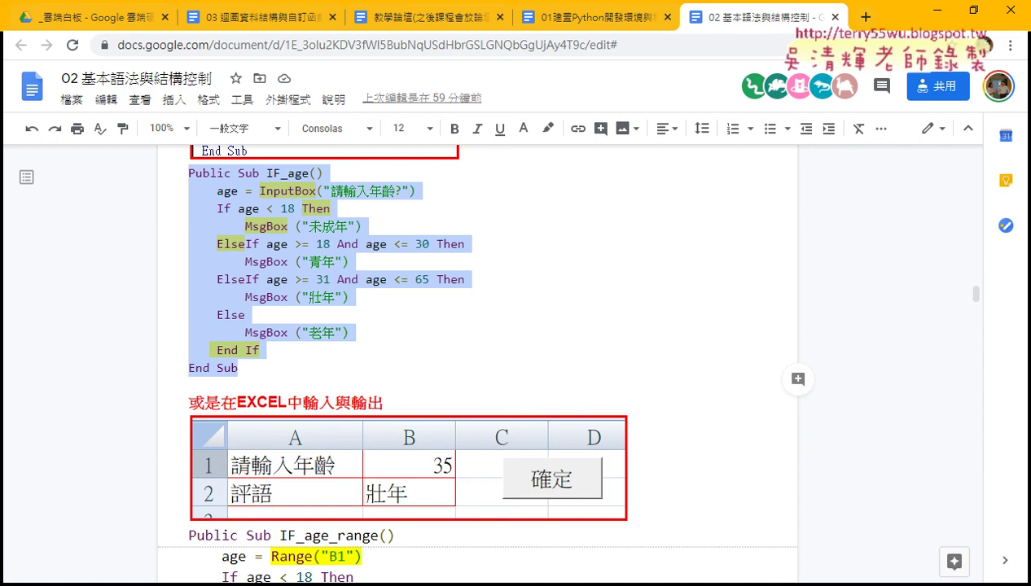
pyautogui.hotkey('alt', 'Tab')
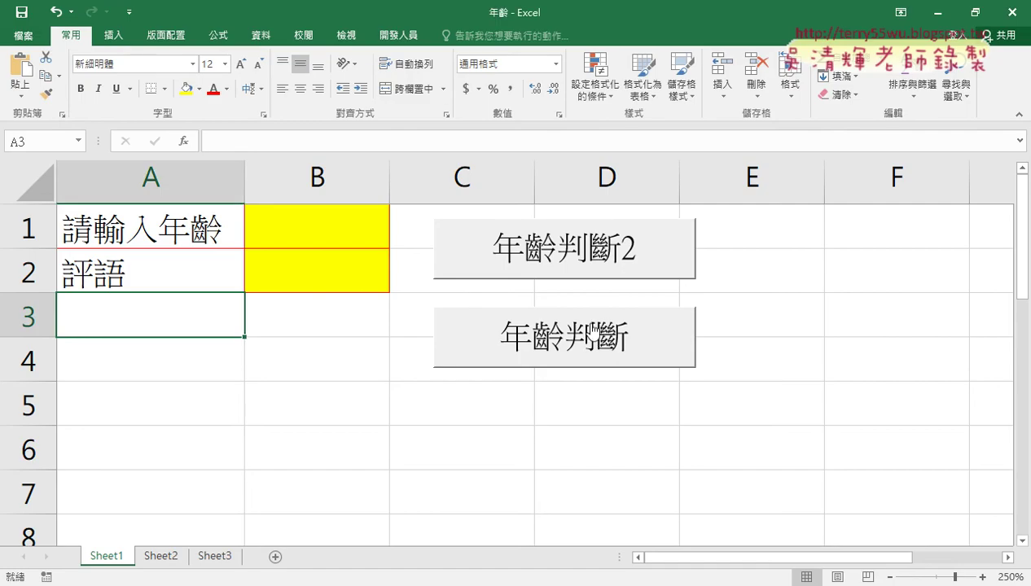
pyautogui.click(598, 334)
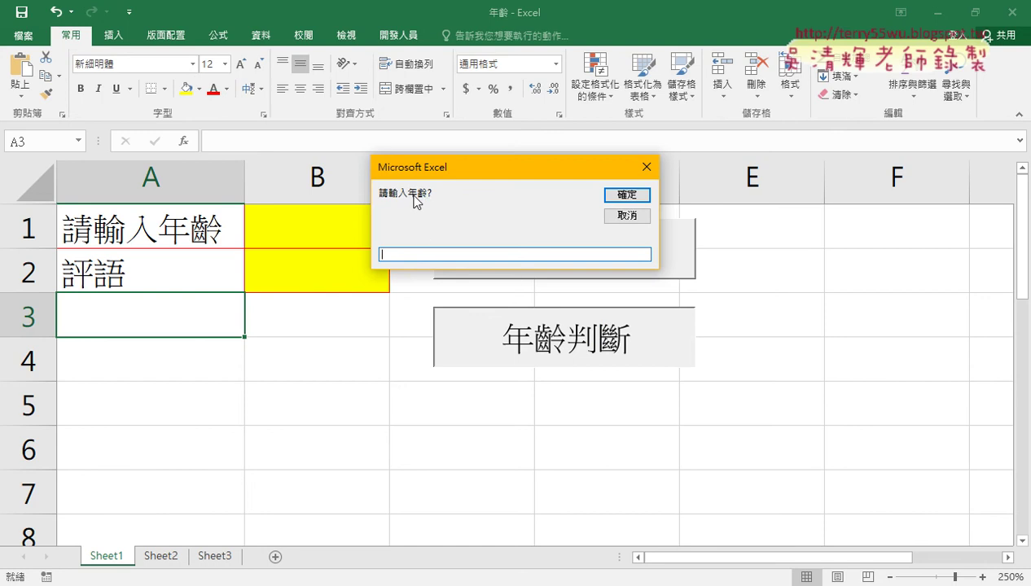
pyautogui.write('16')
pyautogui.click(626, 195)
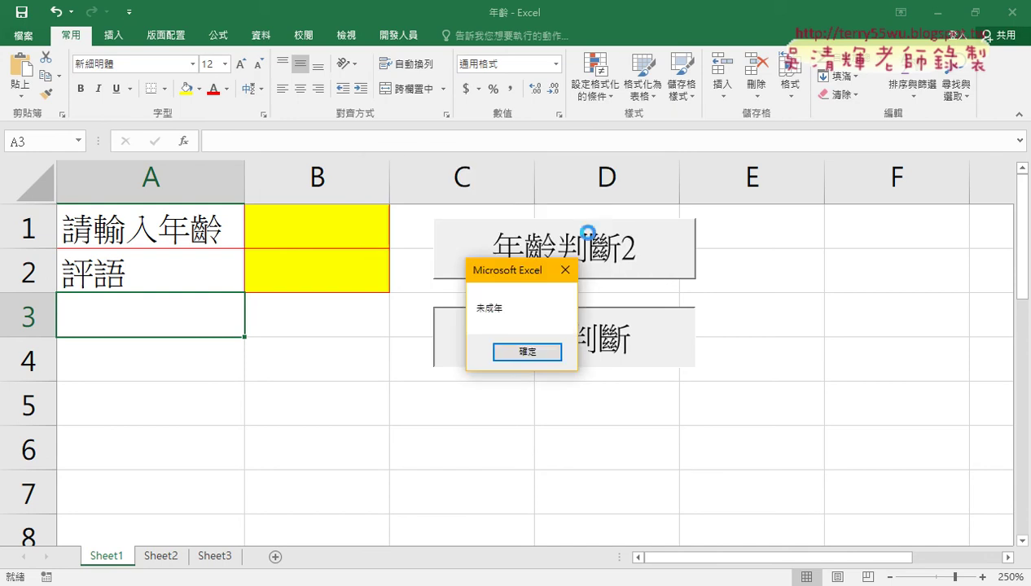
pyautogui.click(535, 354)
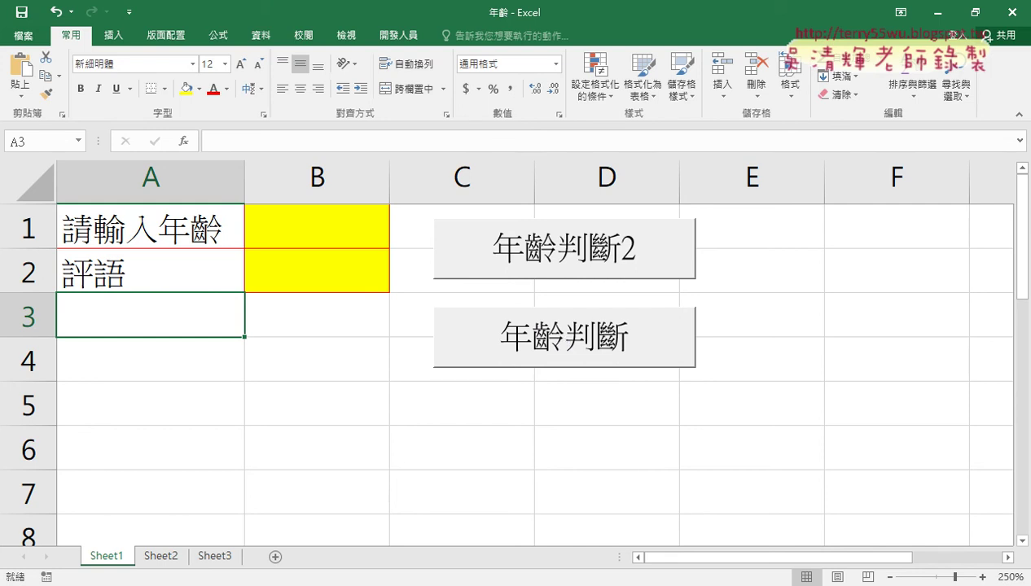
# Step: Return to the Google Docs notes and select MsgBox in the 老年 line of the IF_age code
pyautogui.hotkey('alt', 'Tab')
pyautogui.click(327, 301)
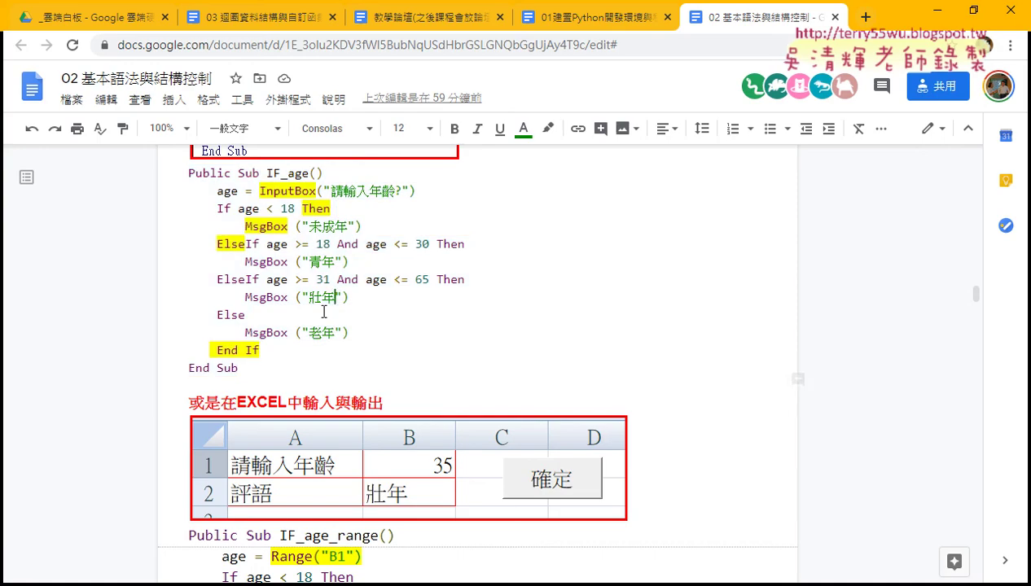
pyautogui.click(246, 332)
pyautogui.doubleClick(254, 332)
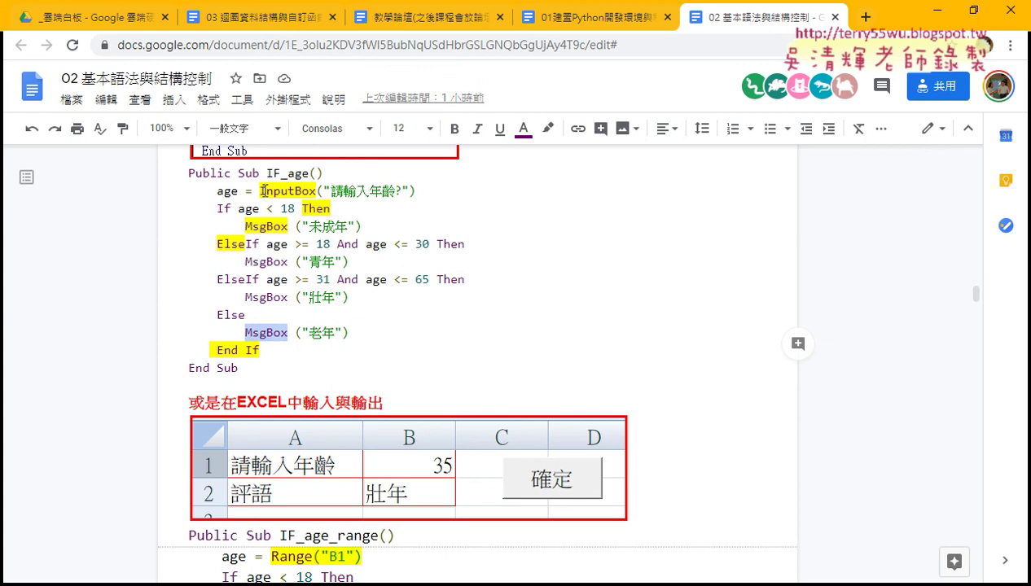
# Step: Highlight InputBox, the first ElseIf age-range condition, and the Else branch's MsgBox in turn
pyautogui.moveTo(259, 191); pyautogui.dragTo(316, 191)
pyautogui.click(277, 316)
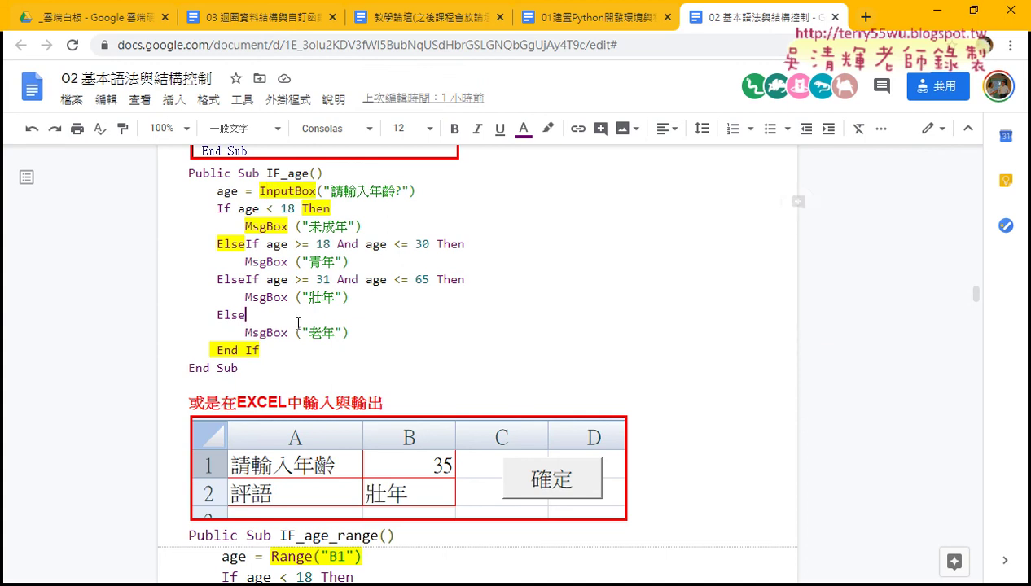
pyautogui.moveTo(245, 244)
pyautogui.mouseDown()
pyautogui.moveTo(218, 244)
pyautogui.moveTo(423, 244)
pyautogui.mouseUp()
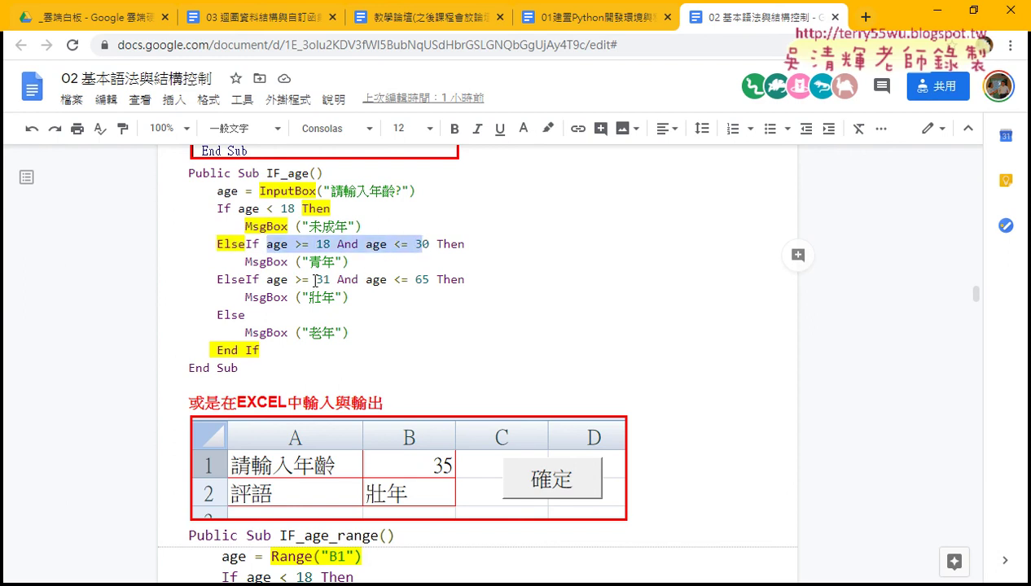
pyautogui.click(424, 244)
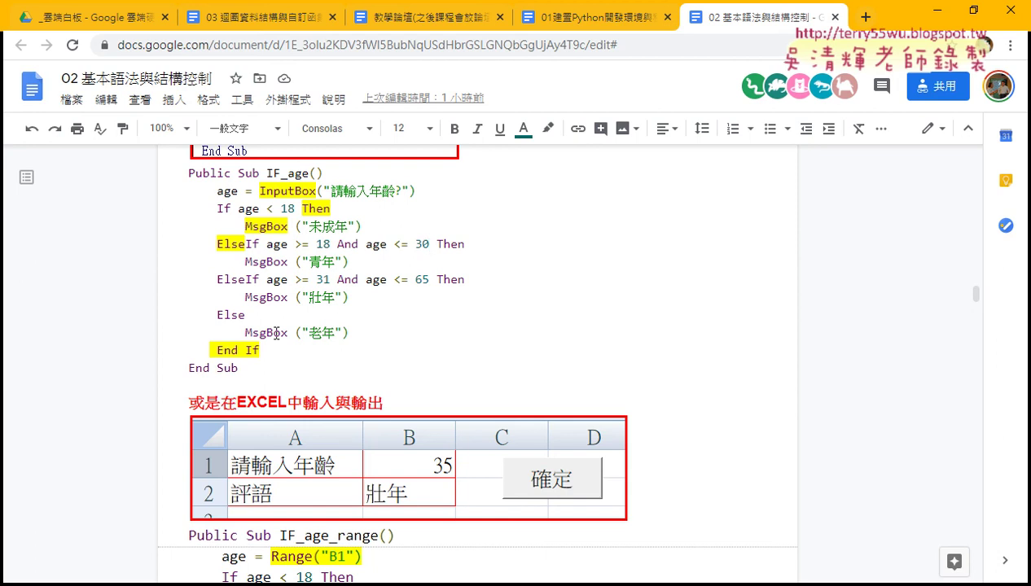
pyautogui.moveTo(247, 332); pyautogui.dragTo(289, 332)
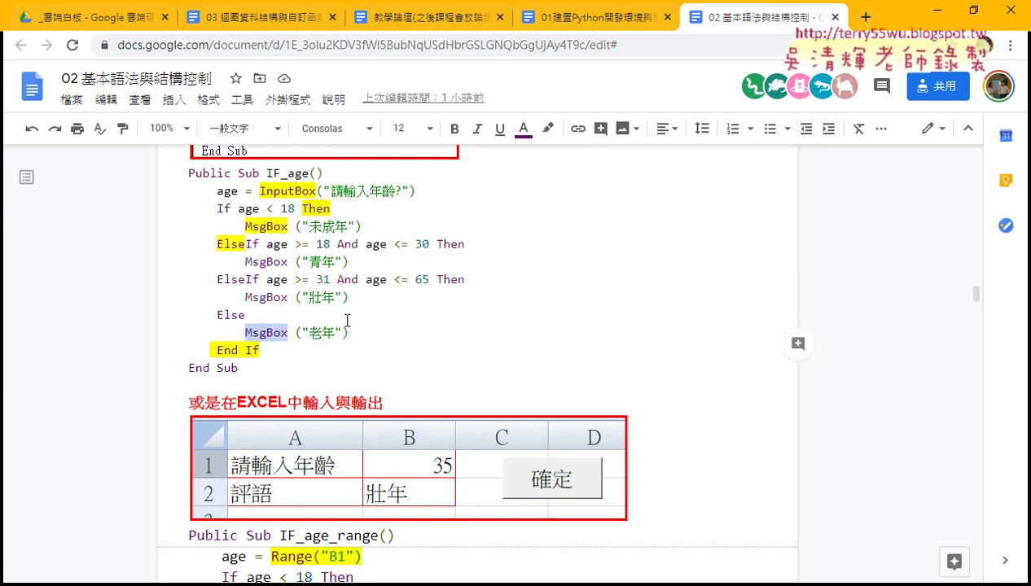
pyautogui.scroll(-4, 500, 364)
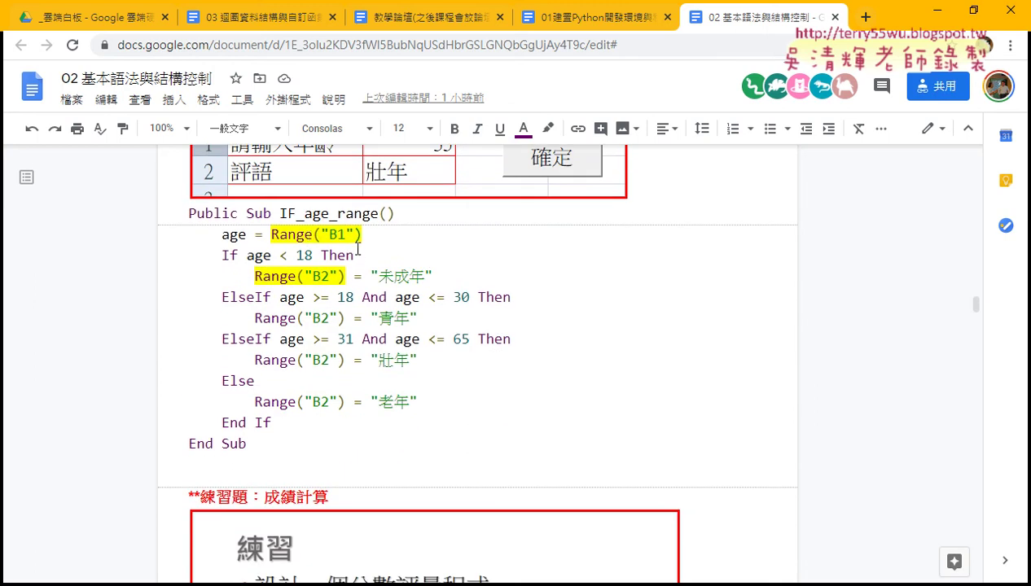
# Step: Highlight Range("B1") and Range("B2") in the IF_age_range code, then minimize the browser
pyautogui.moveTo(271, 233); pyautogui.dragTo(363, 234)
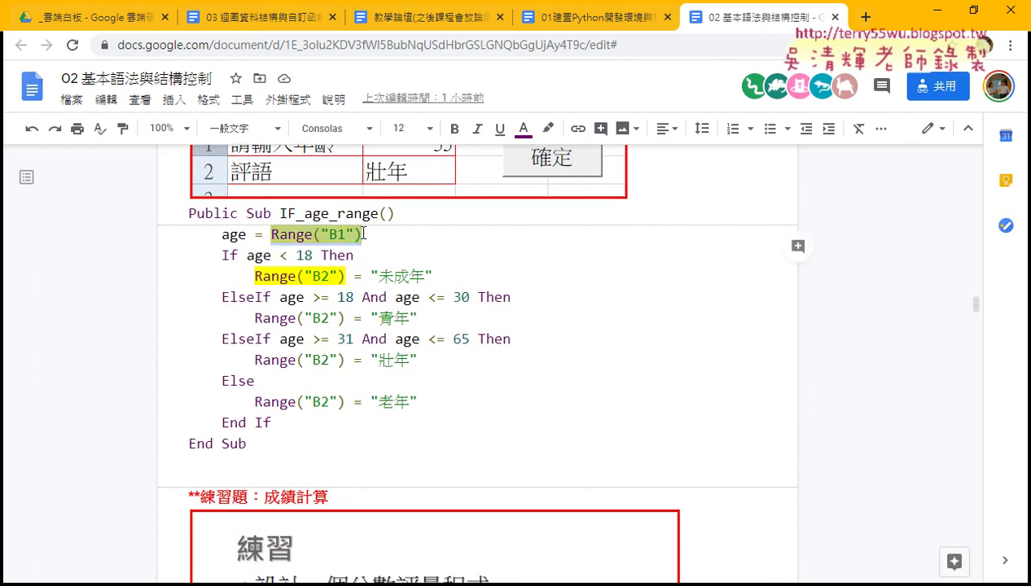
pyautogui.moveTo(255, 401); pyautogui.dragTo(352, 404)
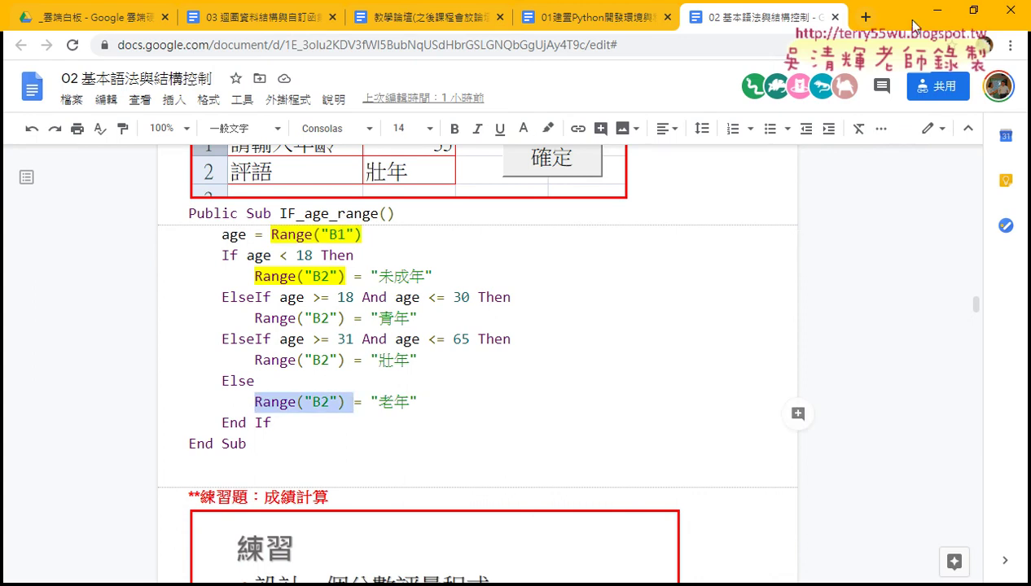
pyautogui.click(938, 9)
# Step: Enter 66 in B1, run the 年齡判斷2 macro, confirm B2 shows 老年, then minimize Excel
pyautogui.click(351, 233)
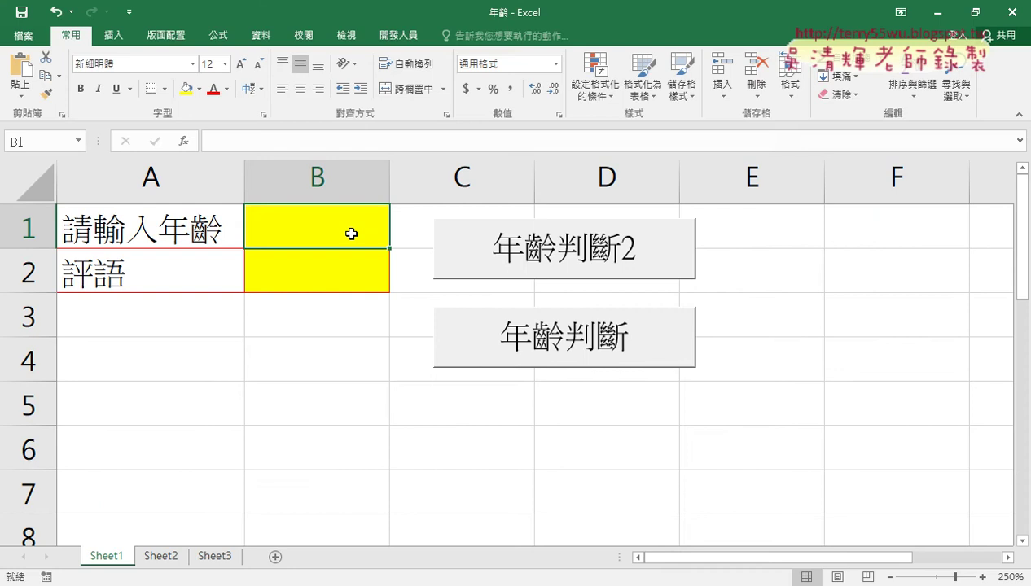
pyautogui.write('66')
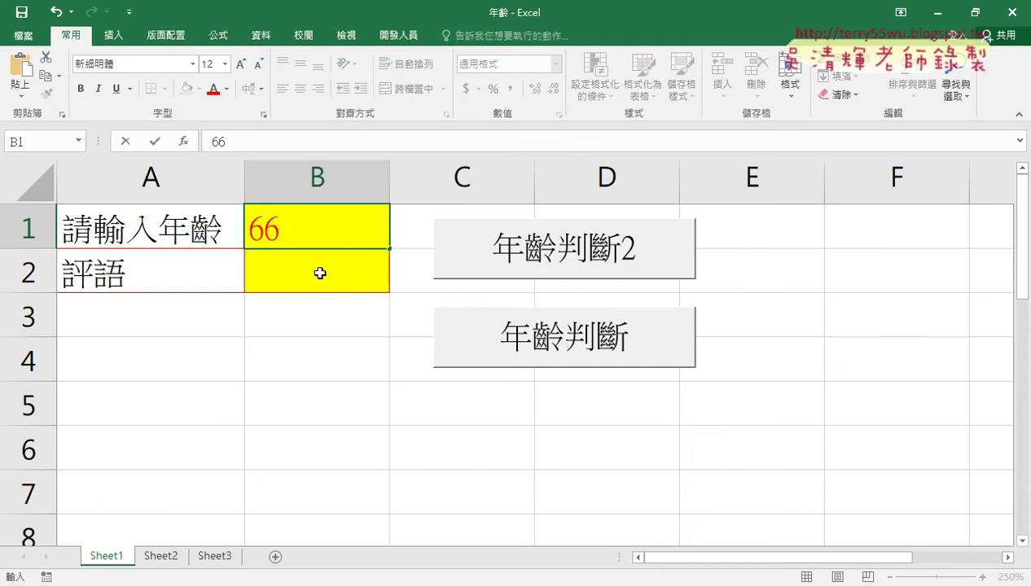
pyautogui.click(326, 311)
pyautogui.click(485, 255)
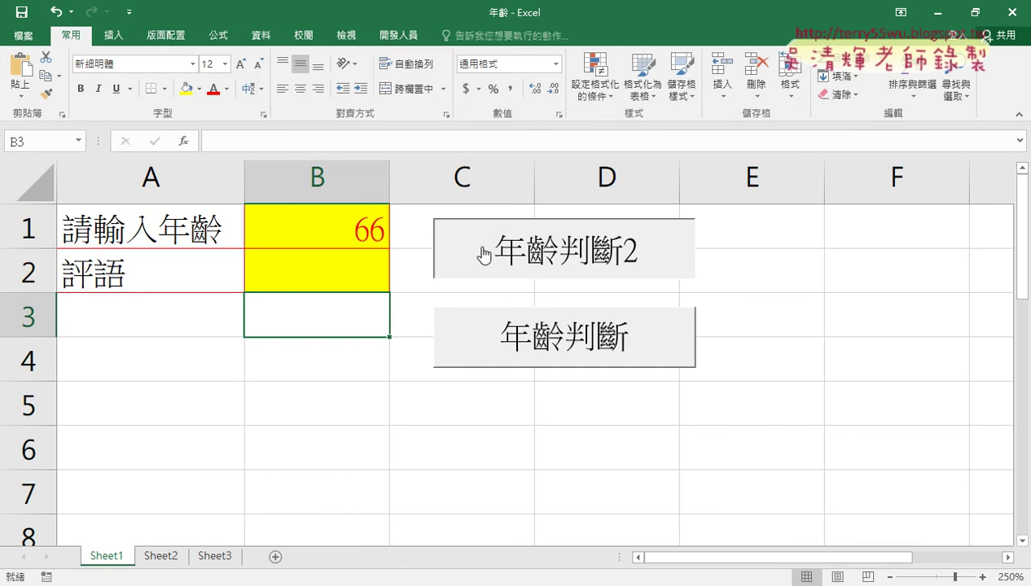
pyautogui.click(331, 230)
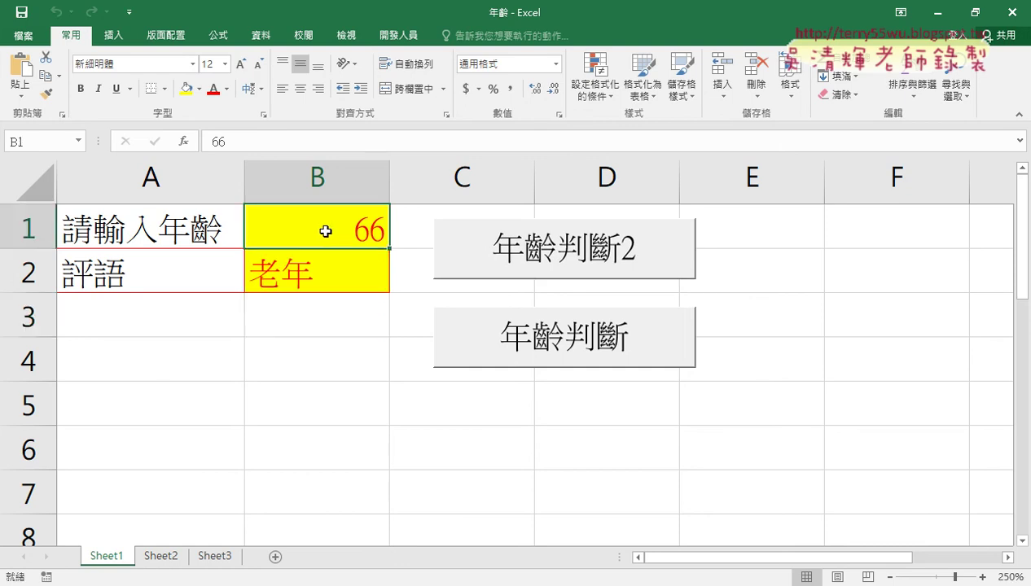
pyautogui.click(324, 276)
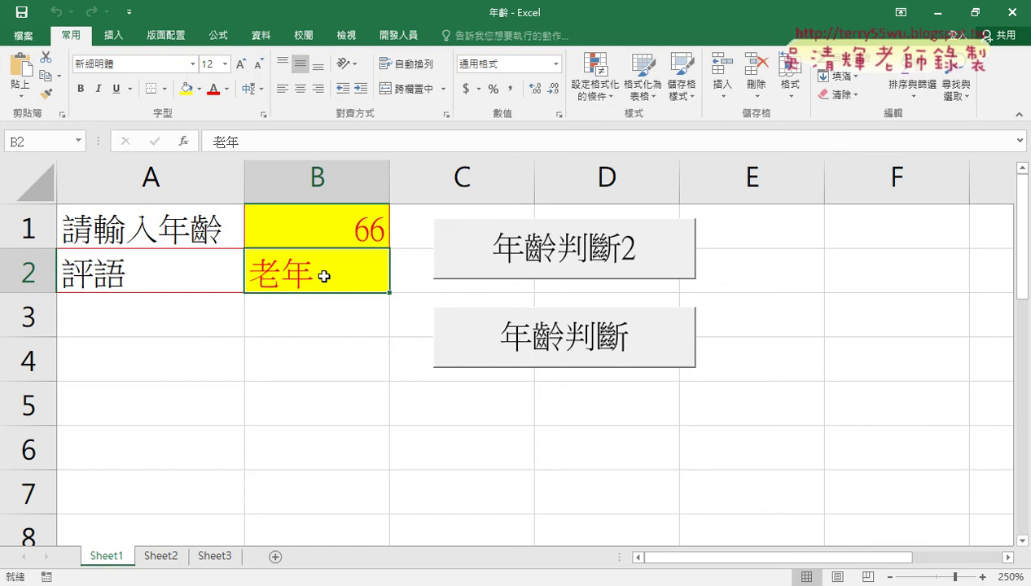
pyautogui.click(935, 15)
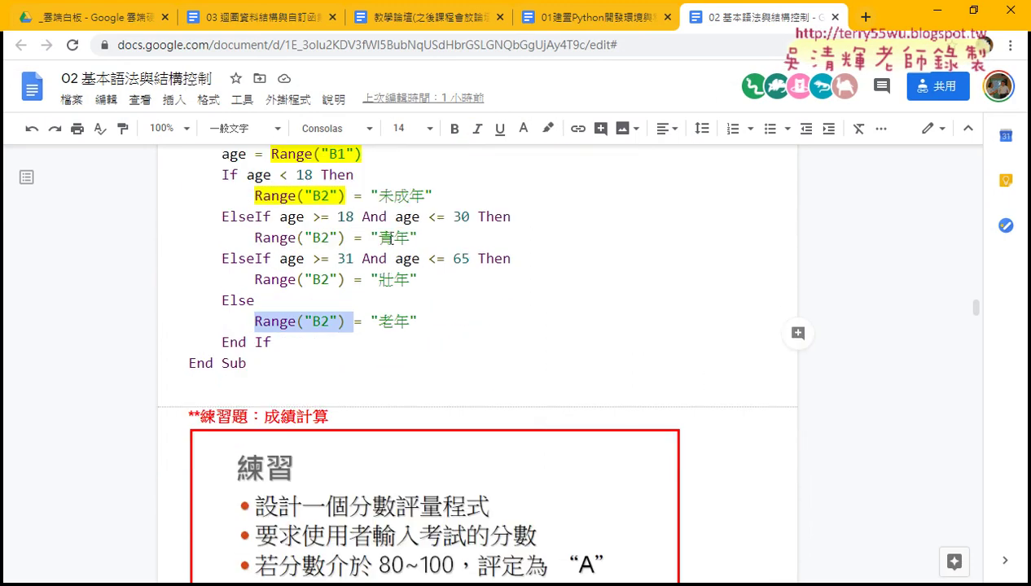
pyautogui.scroll(-2, 696, 377)
pyautogui.scroll(-4, 706, 381)
pyautogui.scroll(-1, 706, 382)
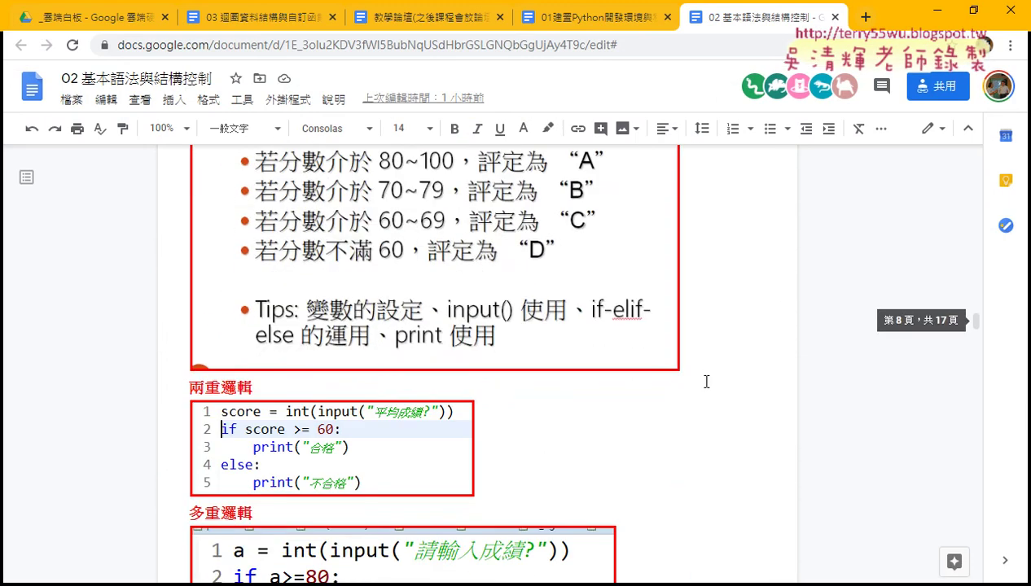
pyautogui.scroll(-4, 706, 382)
pyautogui.scroll(-1, 706, 381)
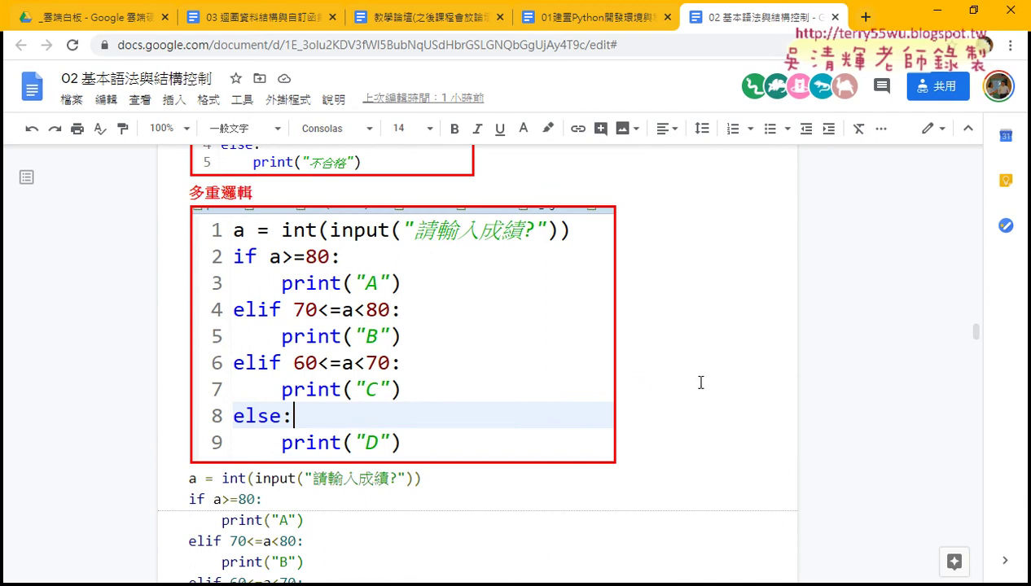
pyautogui.scroll(-2, 696, 379)
pyautogui.scroll(-2, 701, 382)
pyautogui.scroll(-3, 700, 382)
pyautogui.scroll(-2, 700, 382)
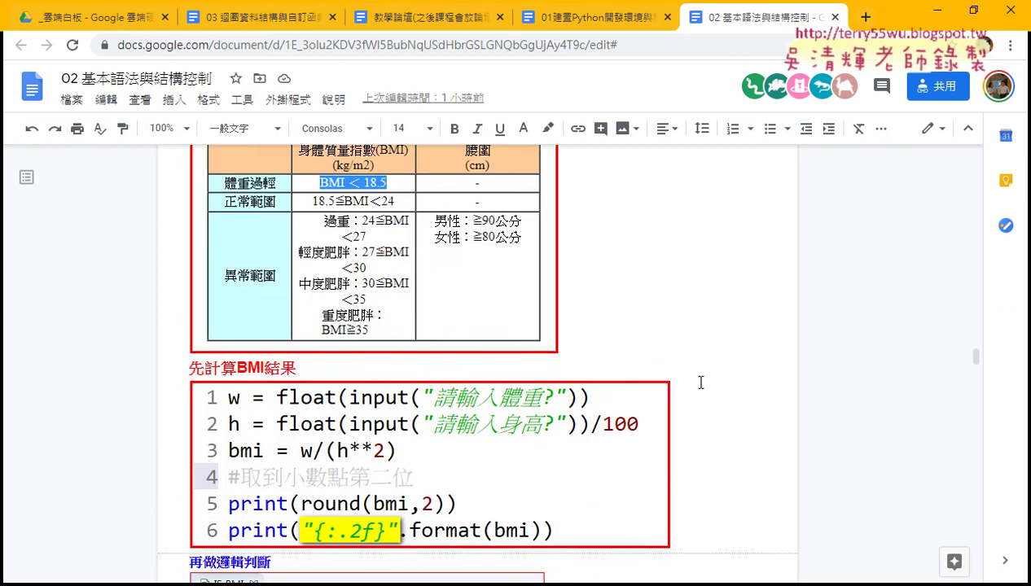
pyautogui.scroll(-2, 701, 382)
pyautogui.scroll(-2, 700, 382)
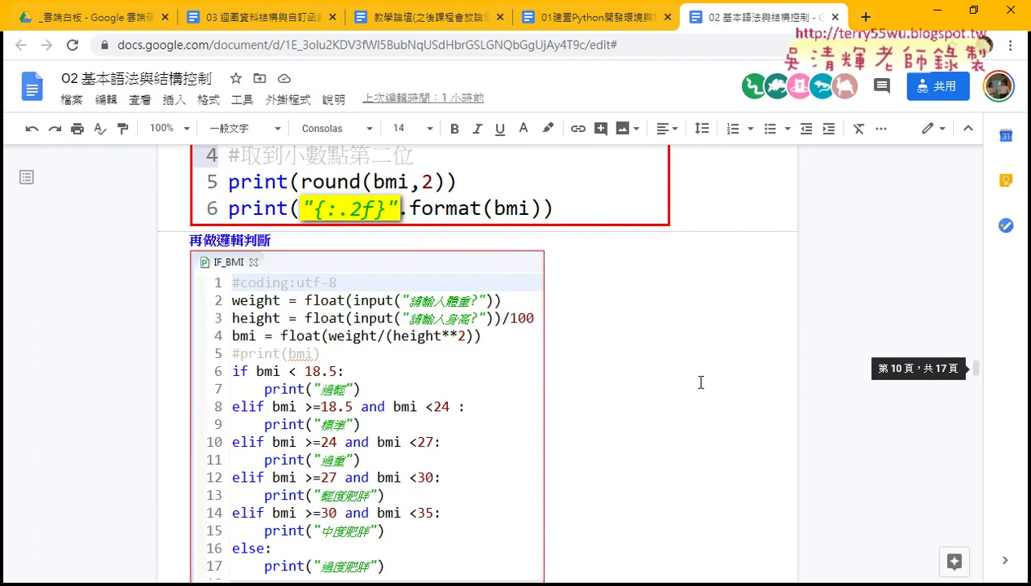
pyautogui.scroll(-2, 700, 382)
pyautogui.scroll(-1, 701, 382)
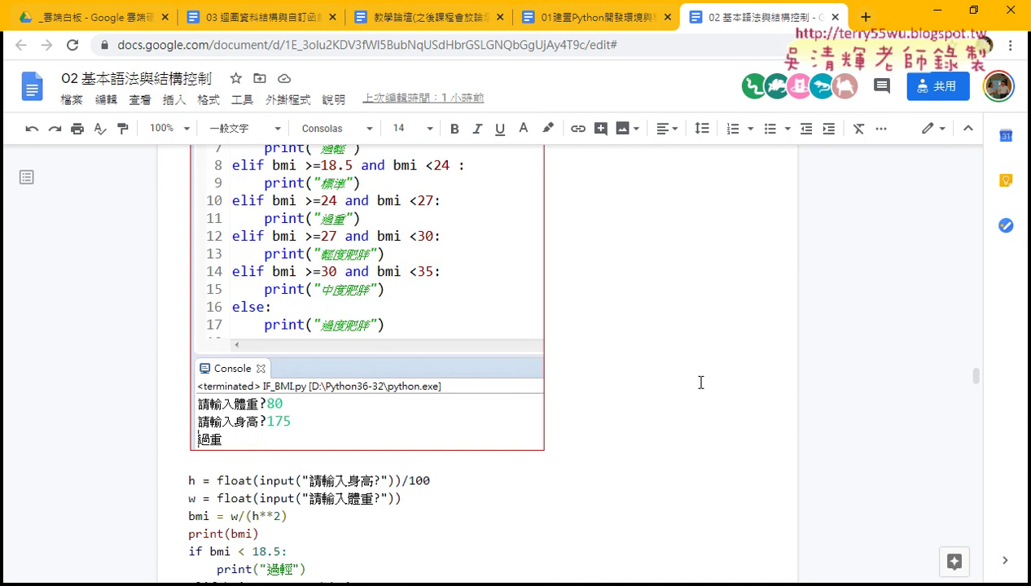
pyautogui.scroll(2, 700, 382)
pyautogui.scroll(1, 701, 382)
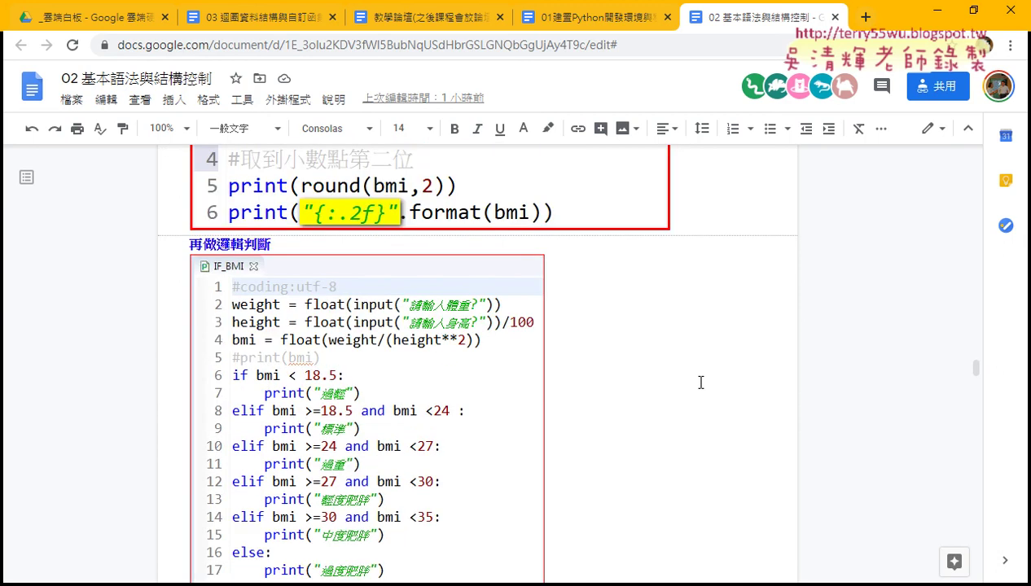
pyautogui.scroll(1, 700, 382)
pyautogui.scroll(2, 701, 382)
pyautogui.scroll(2, 701, 382)
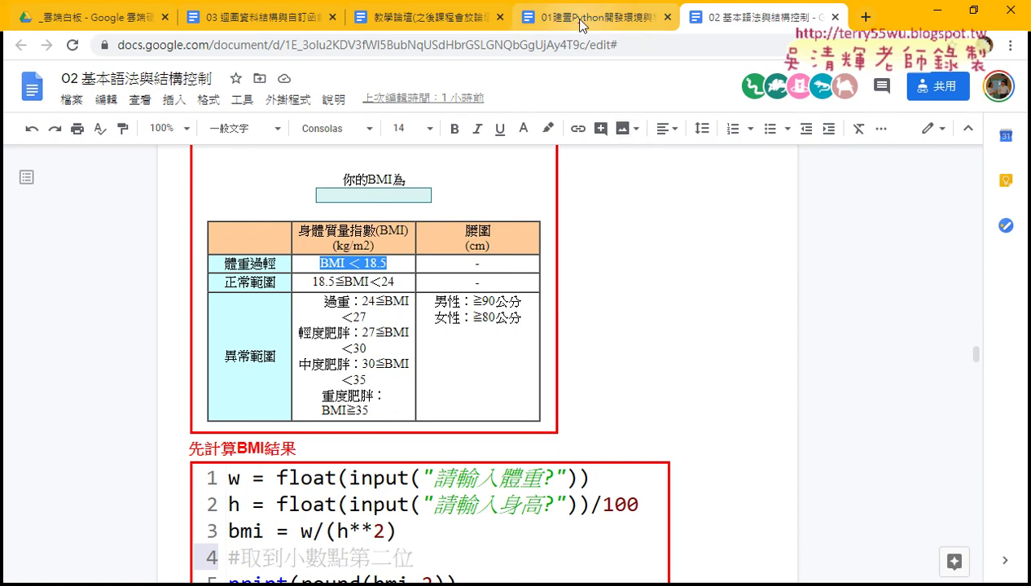
# Step: Open the 教學論壇 notes and preview where the first and second forum links point
pyautogui.click(429, 18)
pyautogui.moveTo(977, 382); pyautogui.dragTo(976, 196)
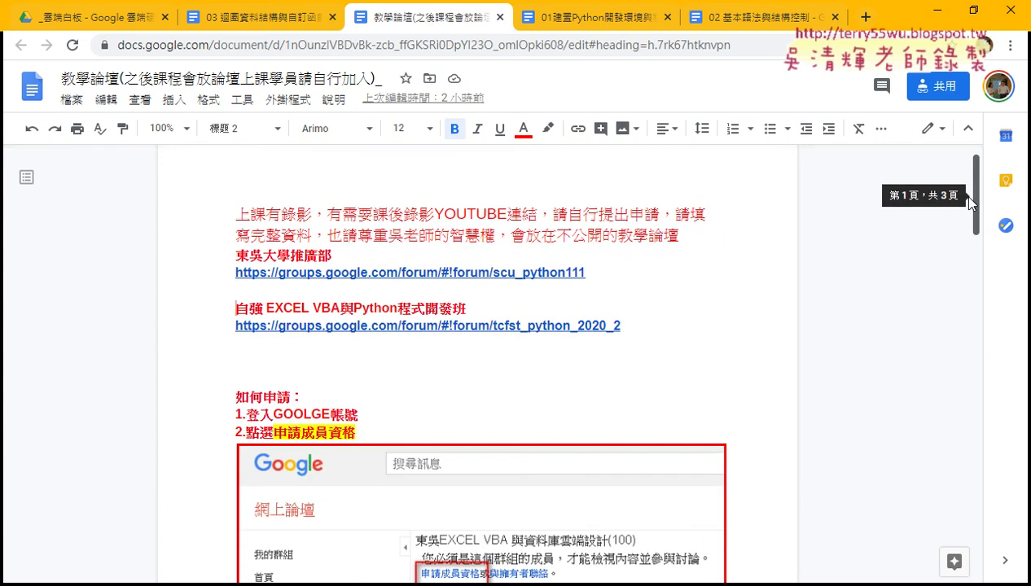
pyautogui.click(447, 307)
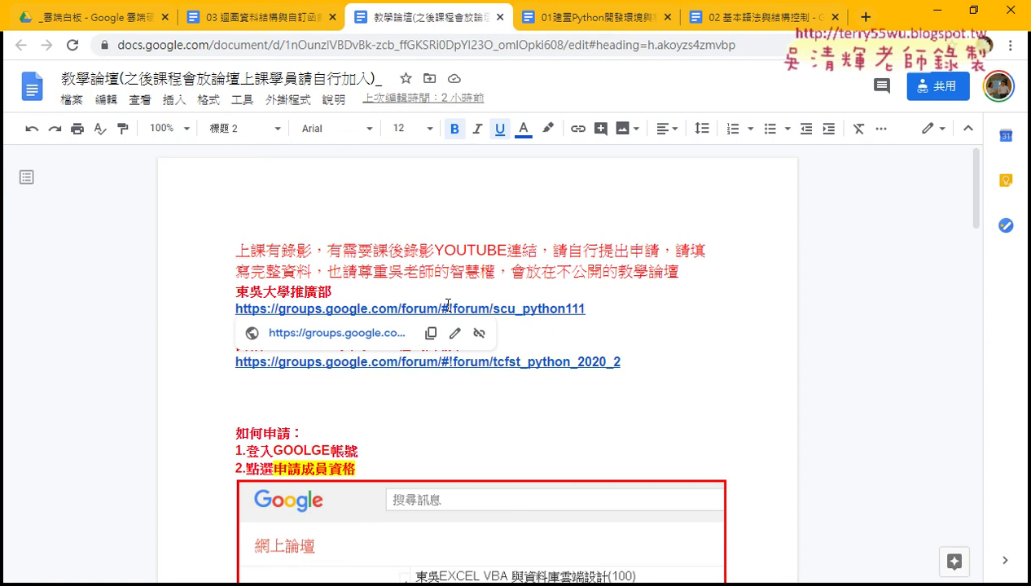
pyautogui.click(592, 343)
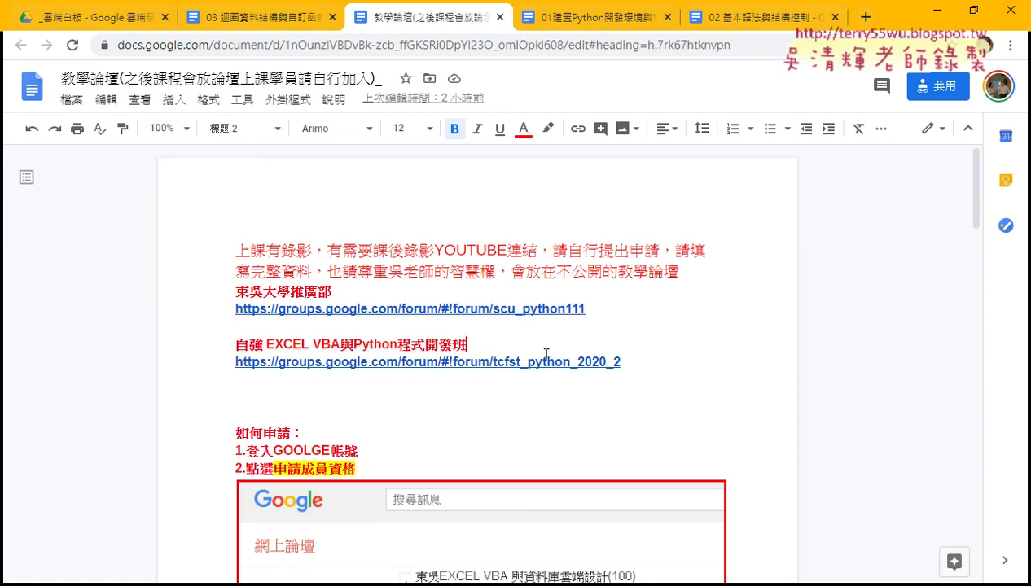
pyautogui.click(369, 362)
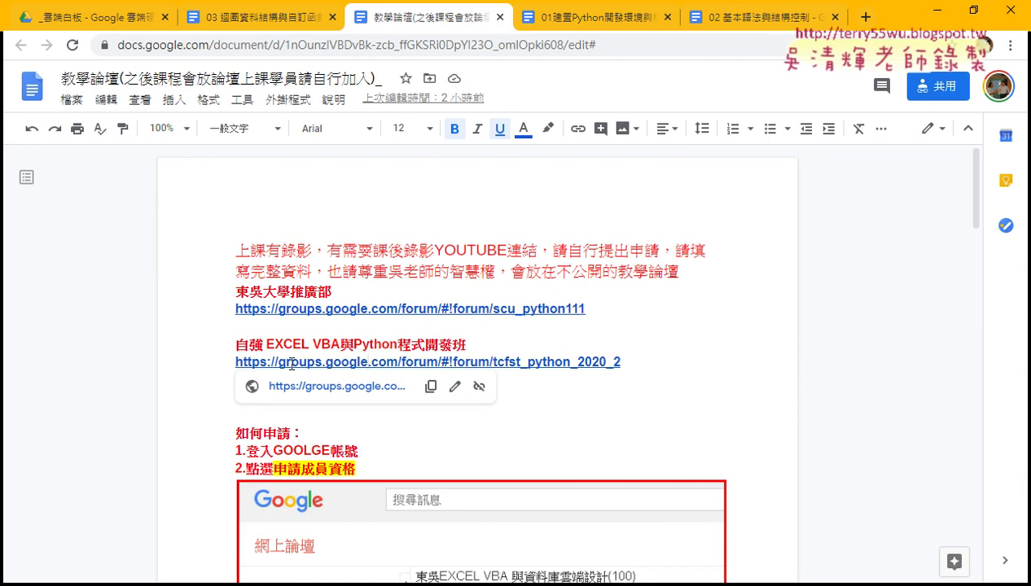
# Step: Mark 自強 and 東吳 in the forum headings, recheck the first link, then go to the Python setup notes
pyautogui.moveTo(235, 344); pyautogui.dragTo(263, 345)
pyautogui.moveTo(235, 291); pyautogui.dragTo(263, 291)
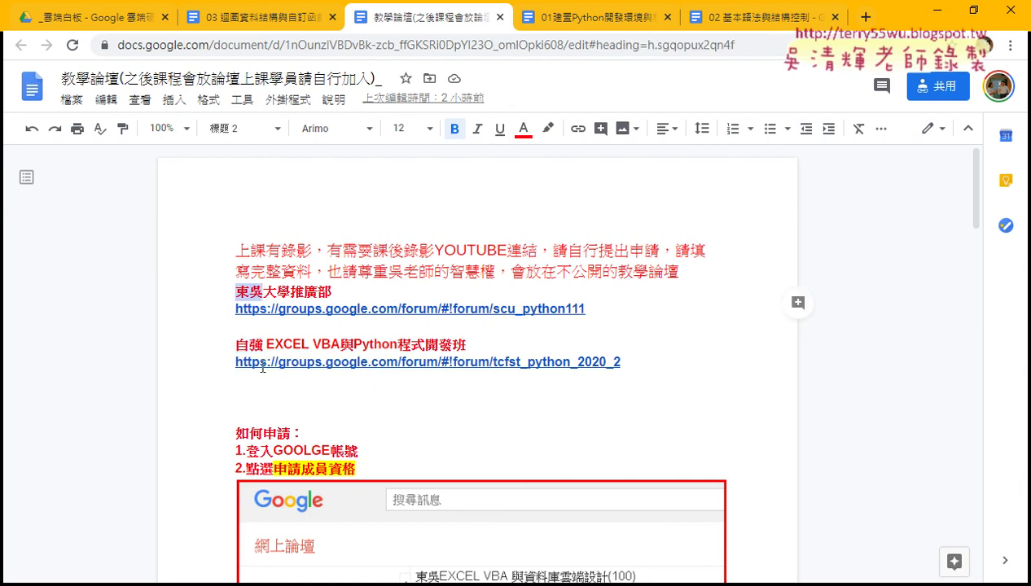
pyautogui.click(342, 308)
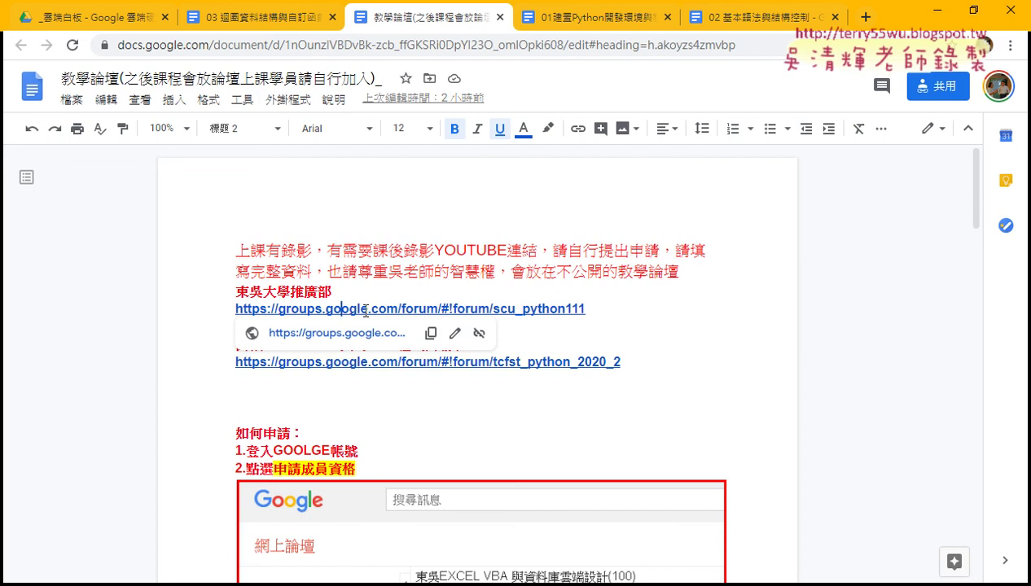
pyautogui.click(578, 16)
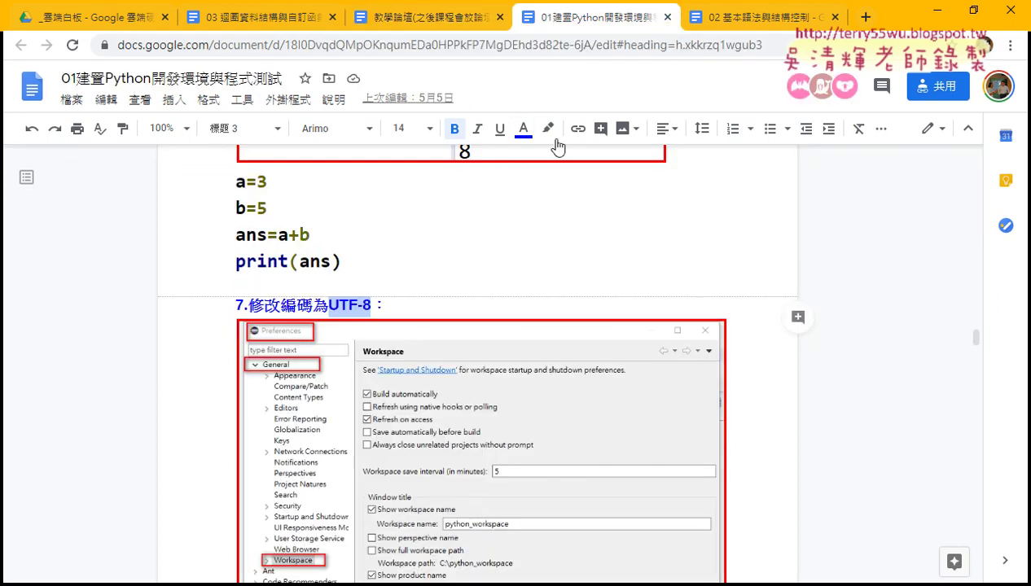
# Step: In Google Drive, browse 01_安裝環境 > eclipse_python懶人包2019 to see eclipse_python.zip and Python374.zip, then return to the notes
pyautogui.click(89, 25)
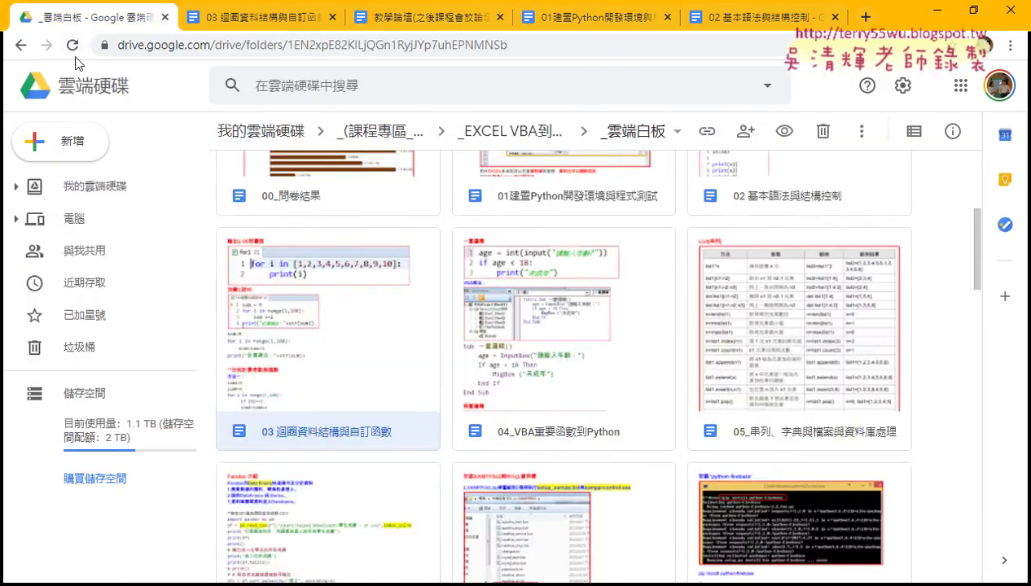
pyautogui.click(20, 45)
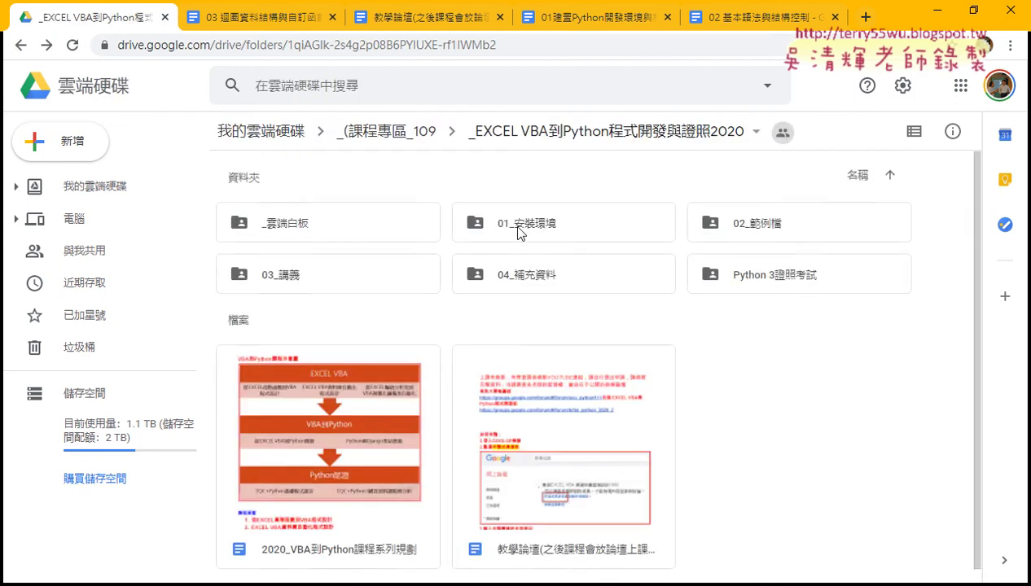
pyautogui.doubleClick(539, 231)
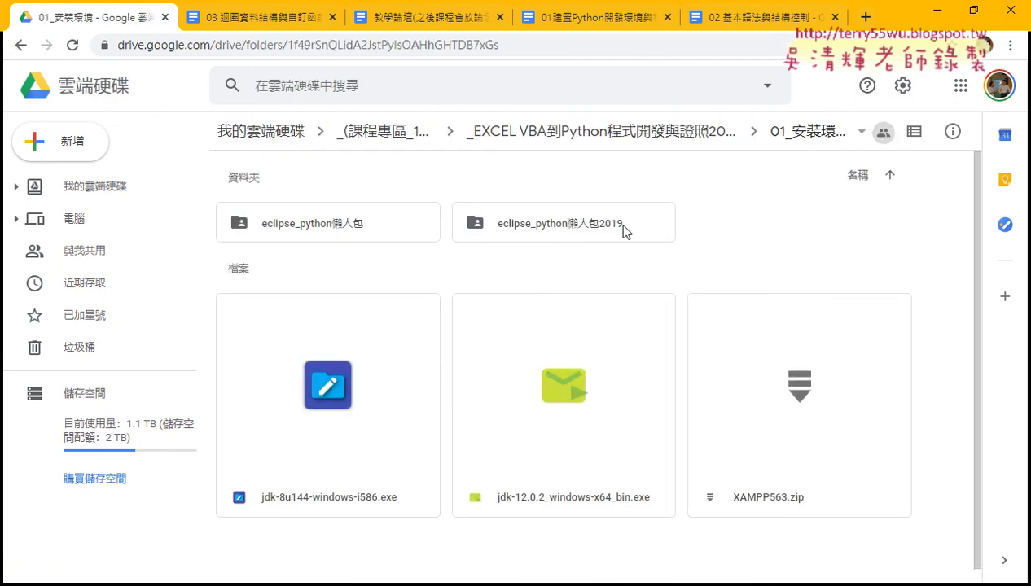
pyautogui.doubleClick(617, 230)
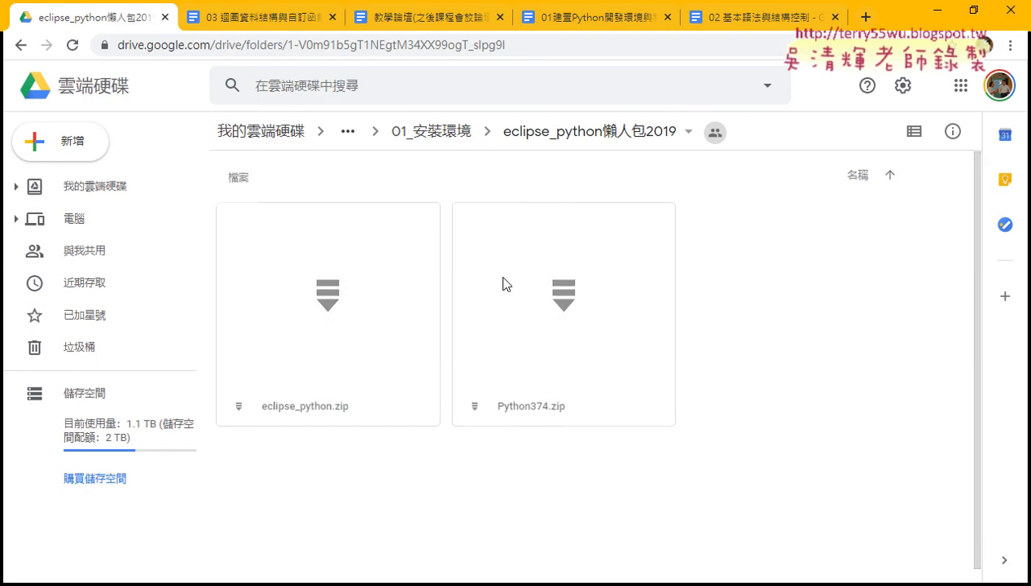
pyautogui.click(626, 18)
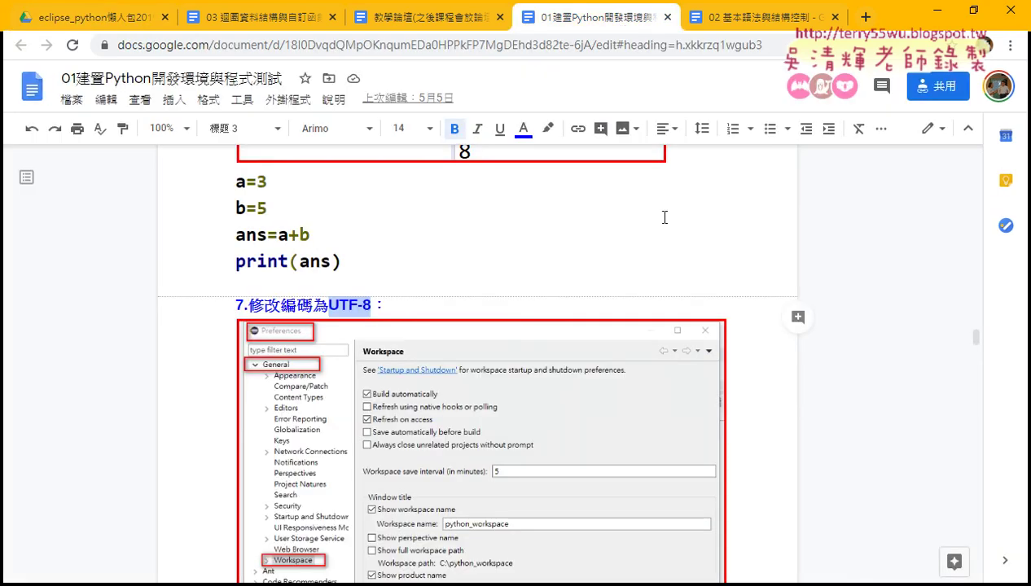
# Step: Scroll through the Eclipse setup screenshots and conclusion, then return to the 02 基本語法與結構控制 BMI table
pyautogui.moveTo(972, 323)
pyautogui.mouseDown()
pyautogui.moveTo(985, 236)
pyautogui.moveTo(974, 252)
pyautogui.mouseUp()
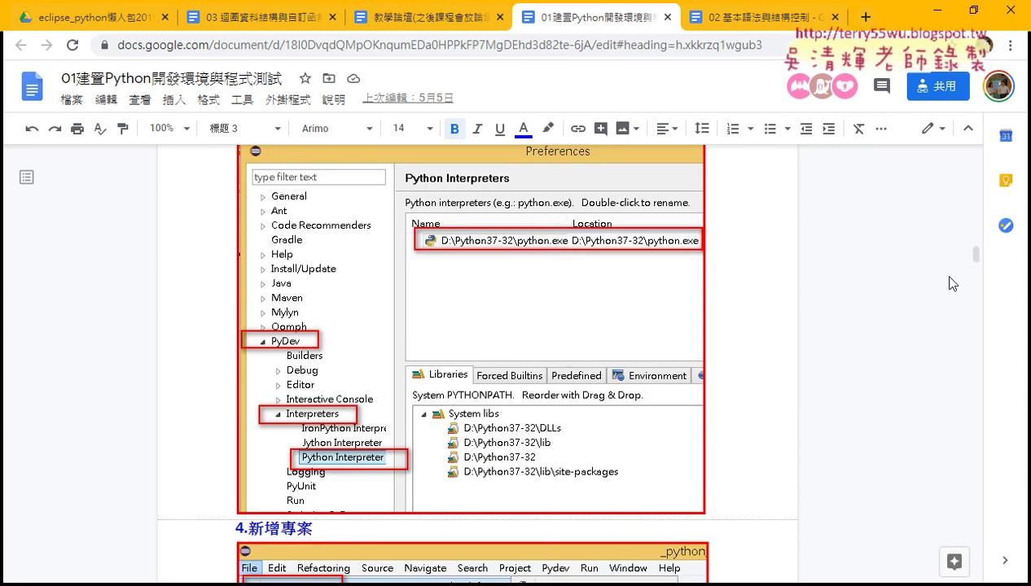
pyautogui.moveTo(975, 255); pyautogui.dragTo(979, 337)
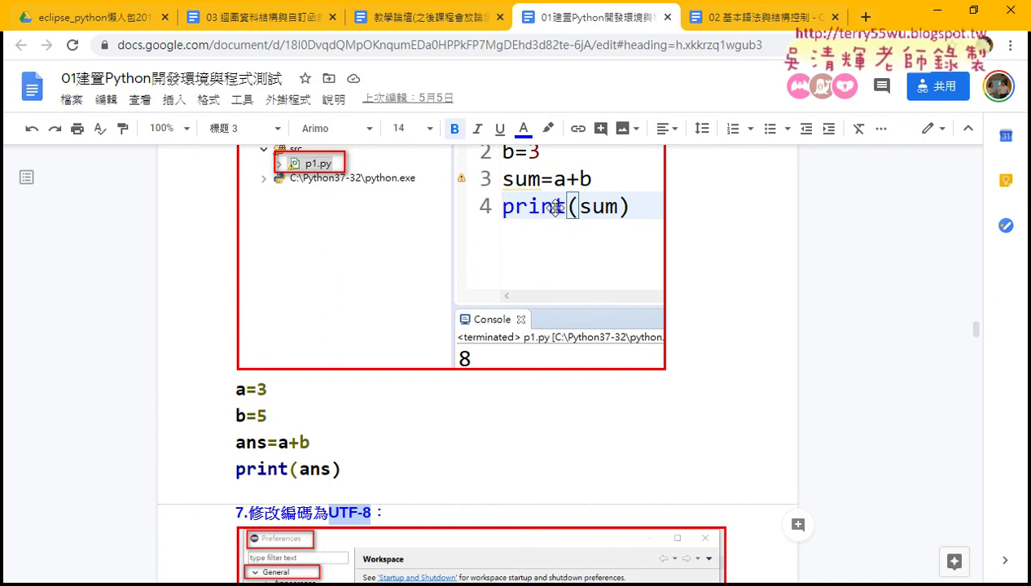
pyautogui.scroll(-3, 759, 379)
pyautogui.scroll(-4, 759, 379)
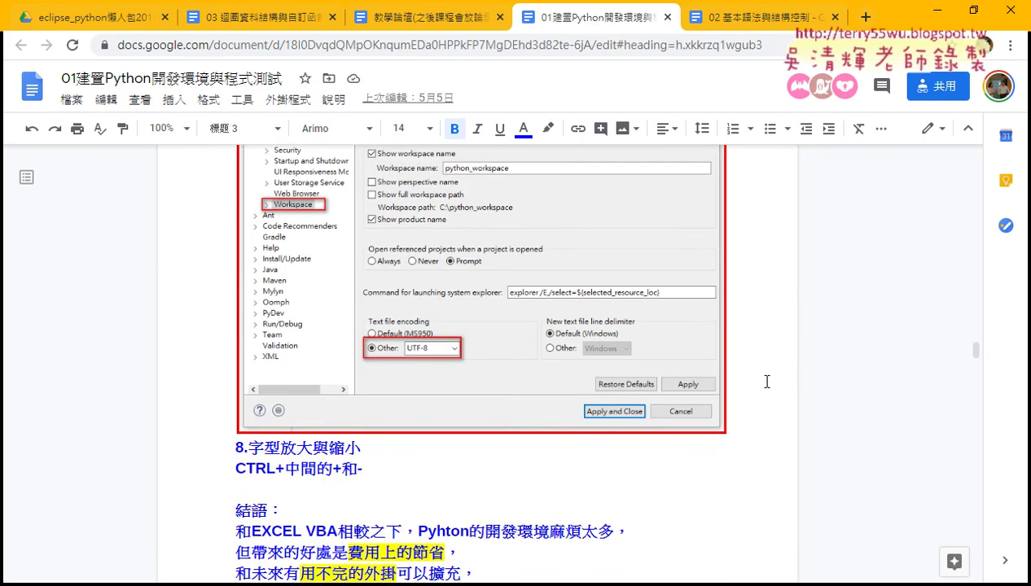
pyautogui.scroll(2, 767, 381)
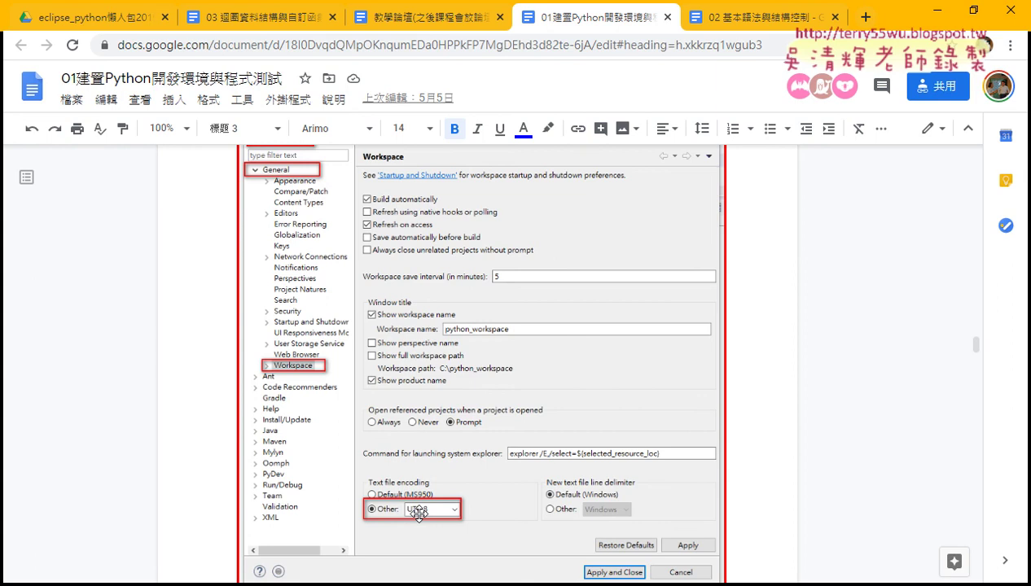
pyautogui.scroll(-4, 418, 512)
pyautogui.scroll(-1, 420, 509)
pyautogui.scroll(-1, 424, 501)
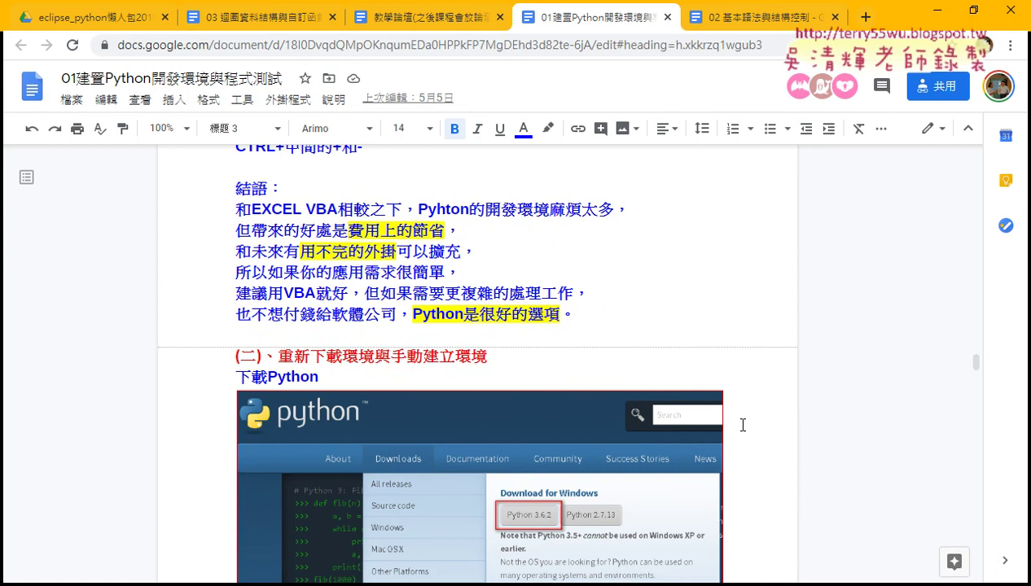
pyautogui.click(762, 20)
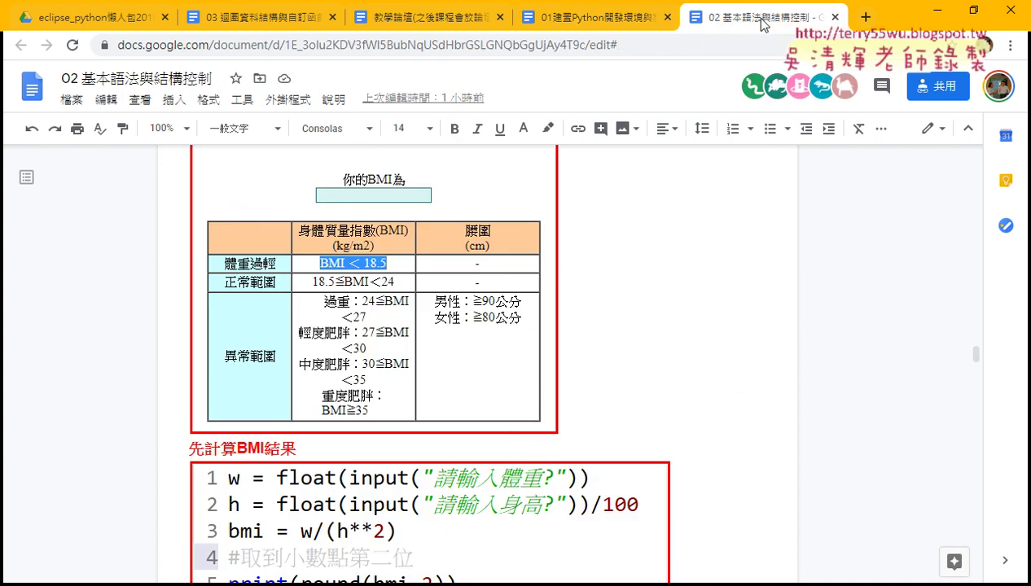
# Step: Switch to the 03 迴圈資料結構與自訂函數 notes and scroll to the top, showing the 1-to-99 examples
pyautogui.click(242, 20)
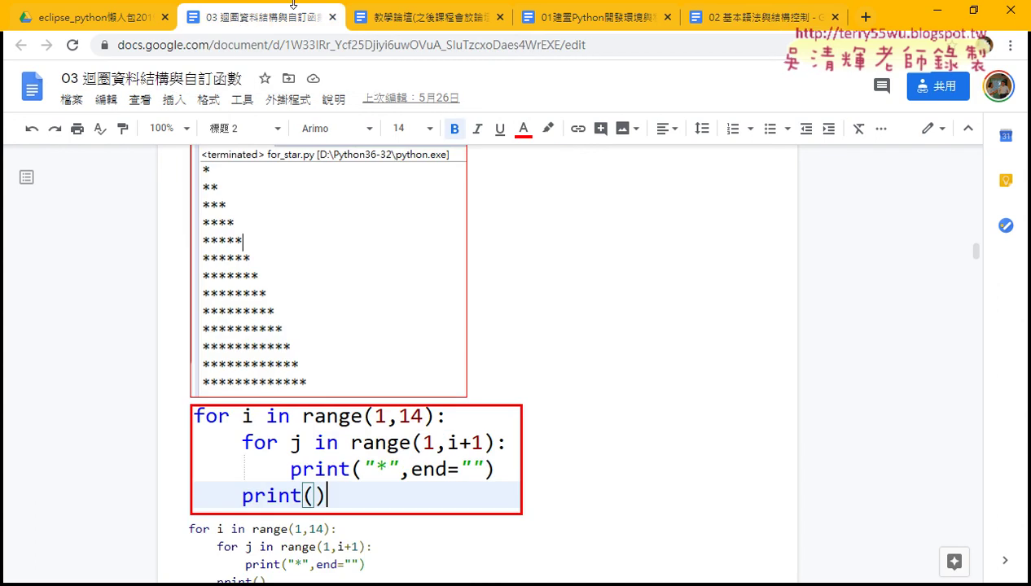
pyautogui.moveTo(975, 249); pyautogui.dragTo(980, 157)
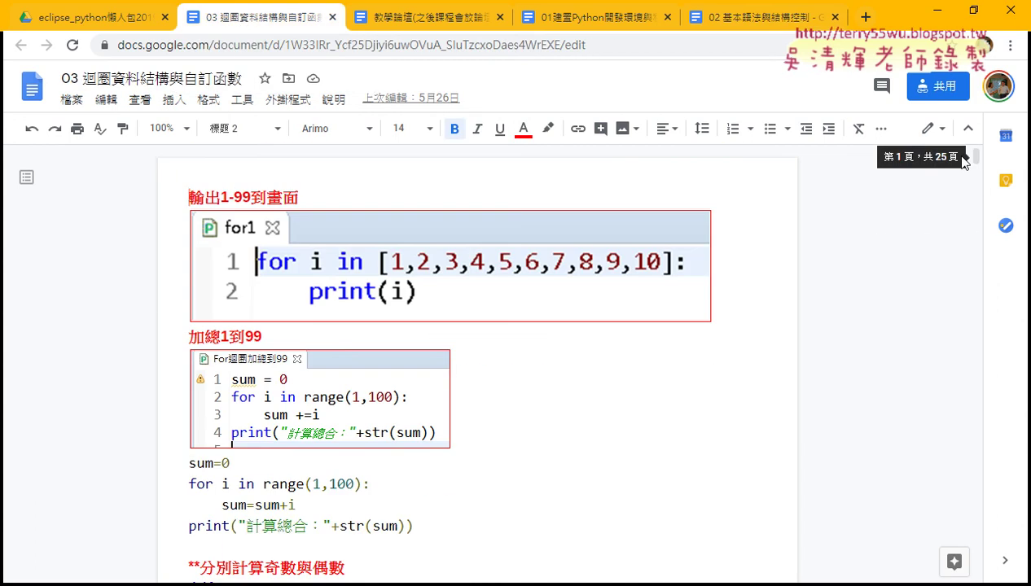